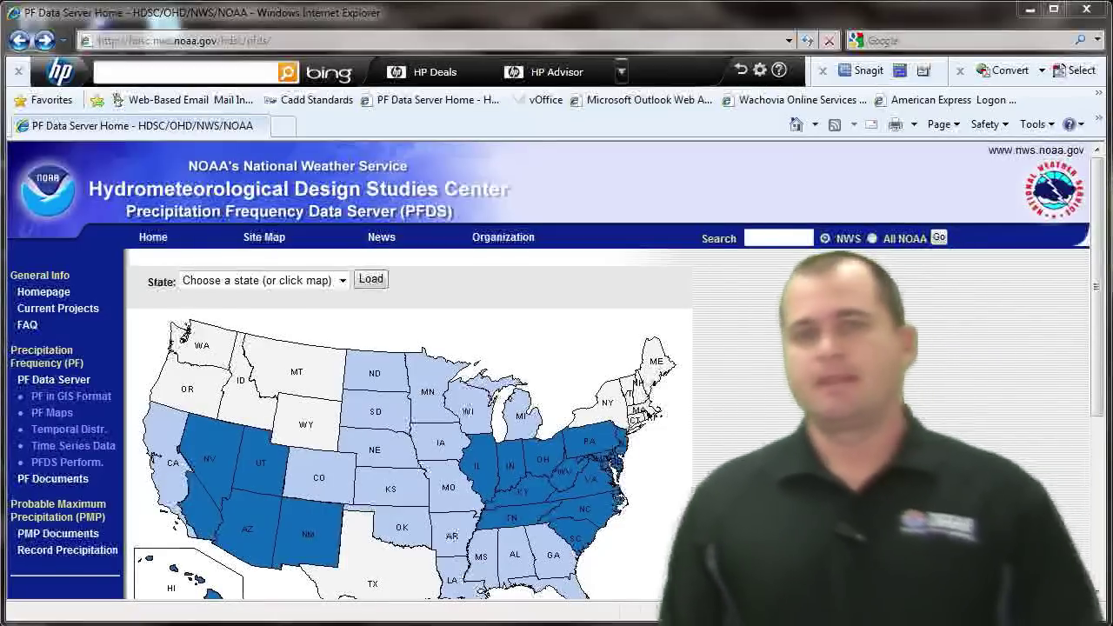
- Open the Virginia page from the US map and review its Data type and observing site lists
key("alt+d")
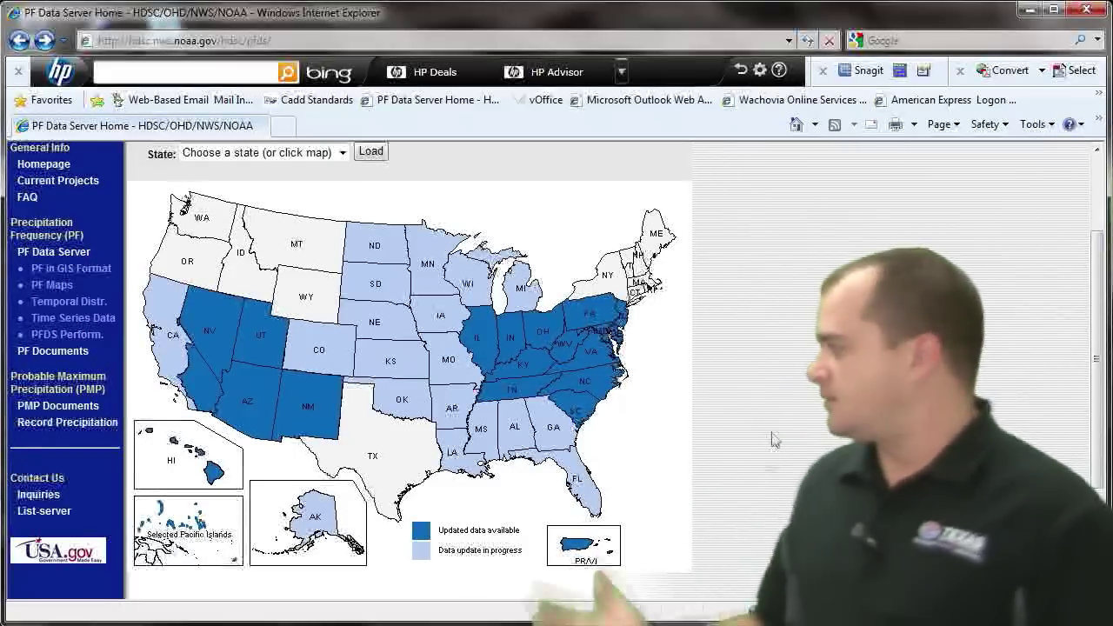
left_click(595, 358)
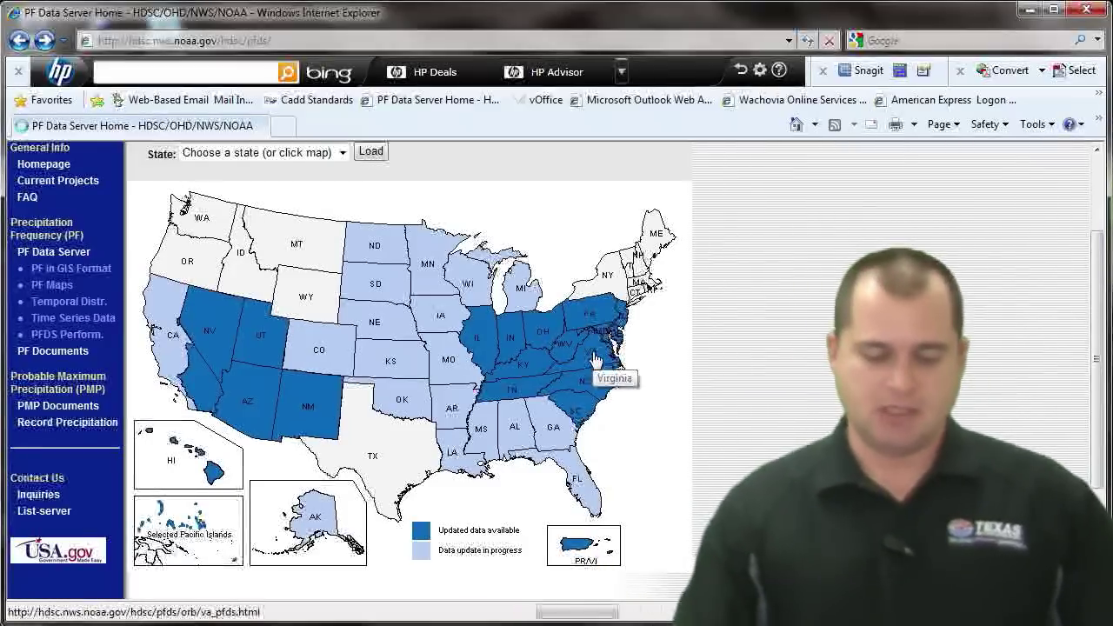
scroll(935, 374, "down", 2)
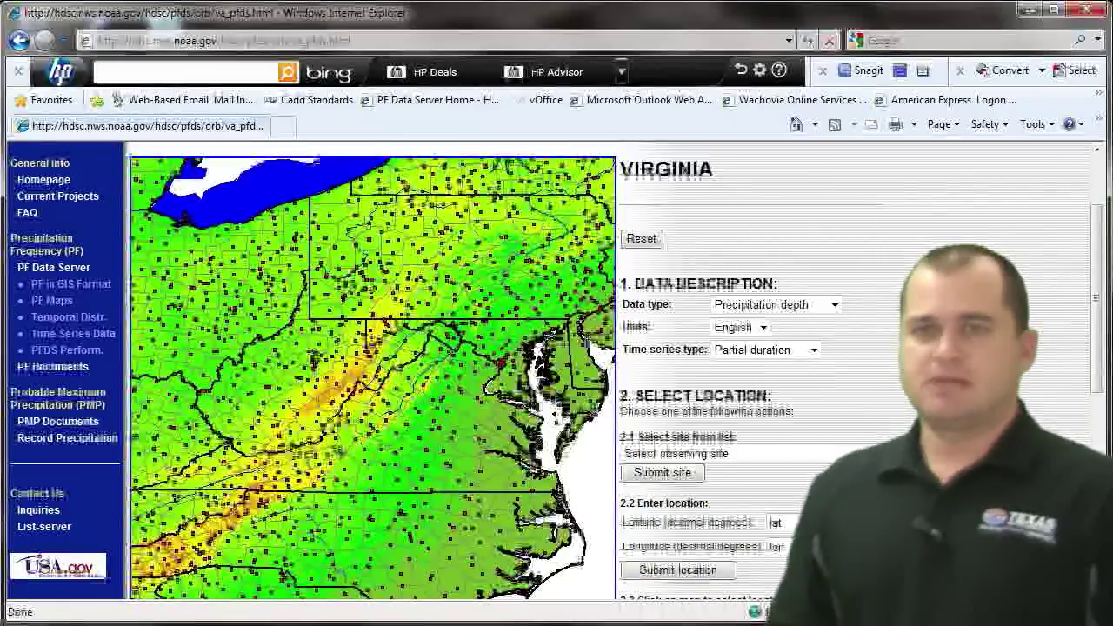
scroll(734, 468, "down", 1)
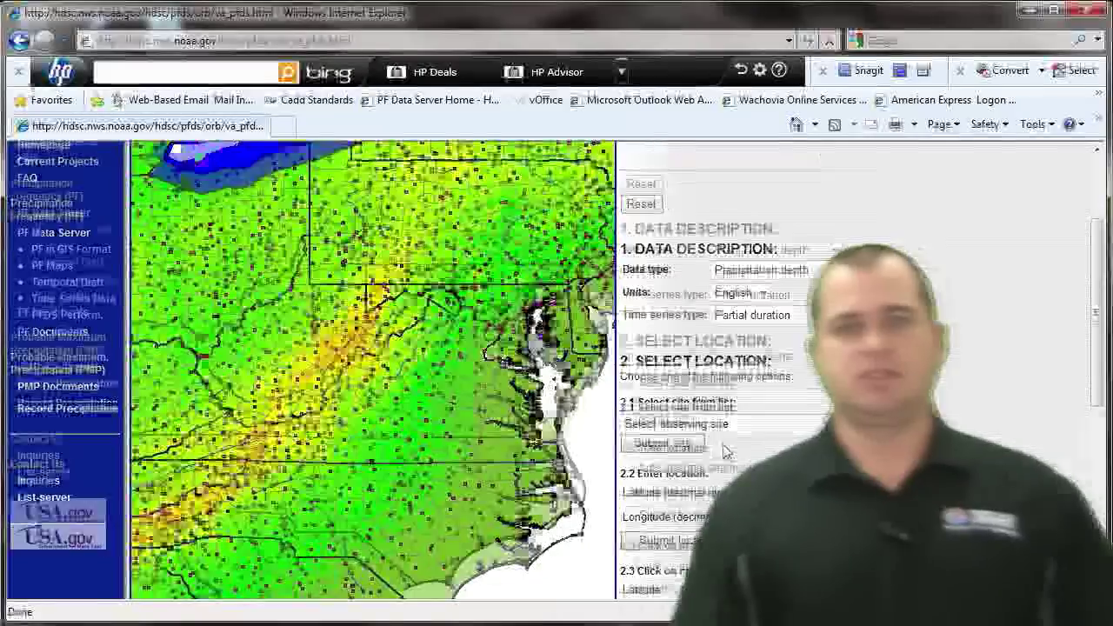
scroll(733, 468, "up", 1)
scroll(731, 467, "up", 1)
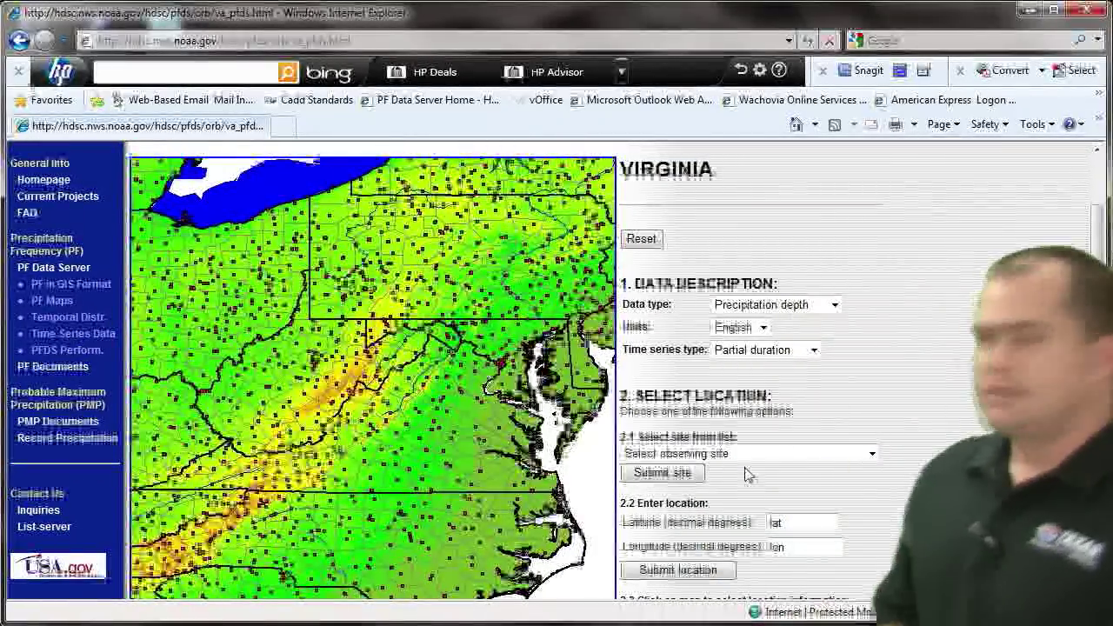
left_click(834, 304)
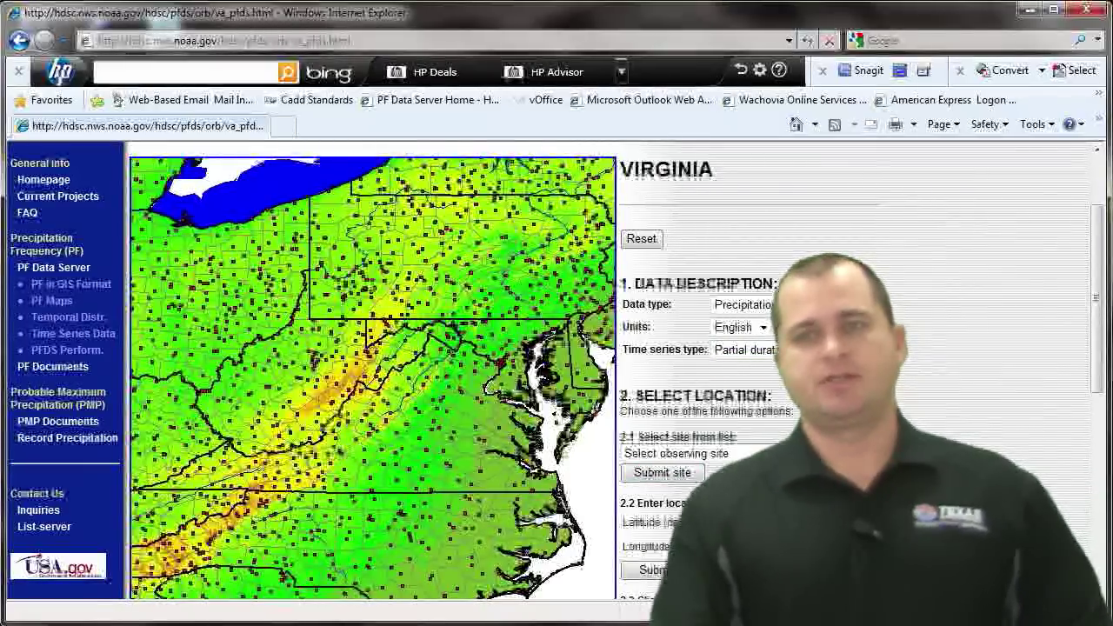
left_click(739, 453)
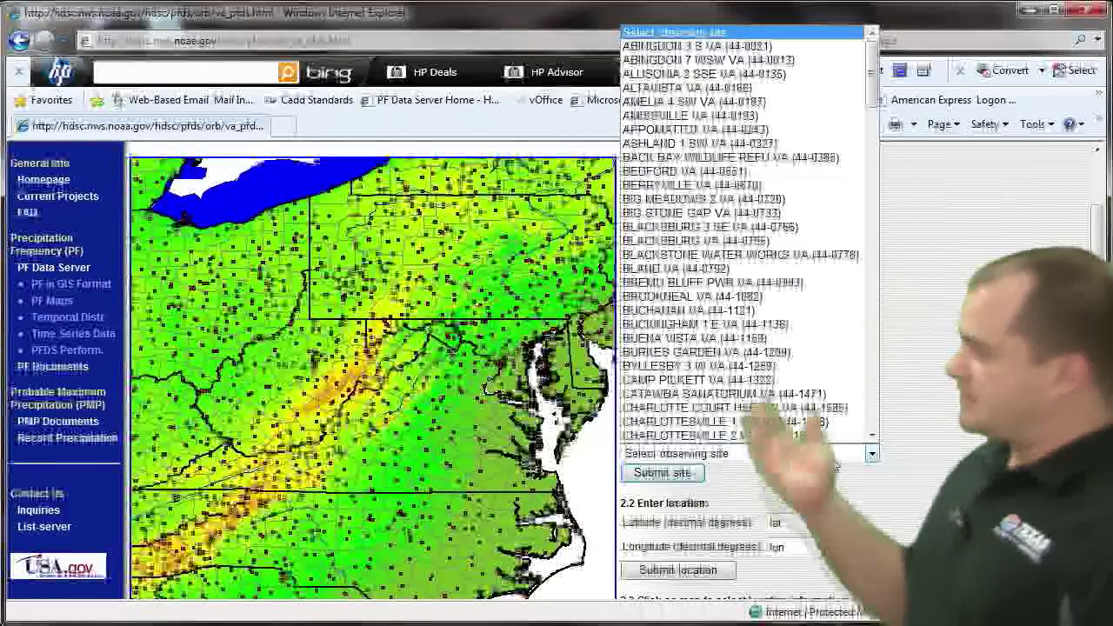
- Get precipitation intensity estimates in in/hr for the Virginia map point at 37.508 N, 78.446 W
key("Escape")
scroll(557, 366, "down", 2)
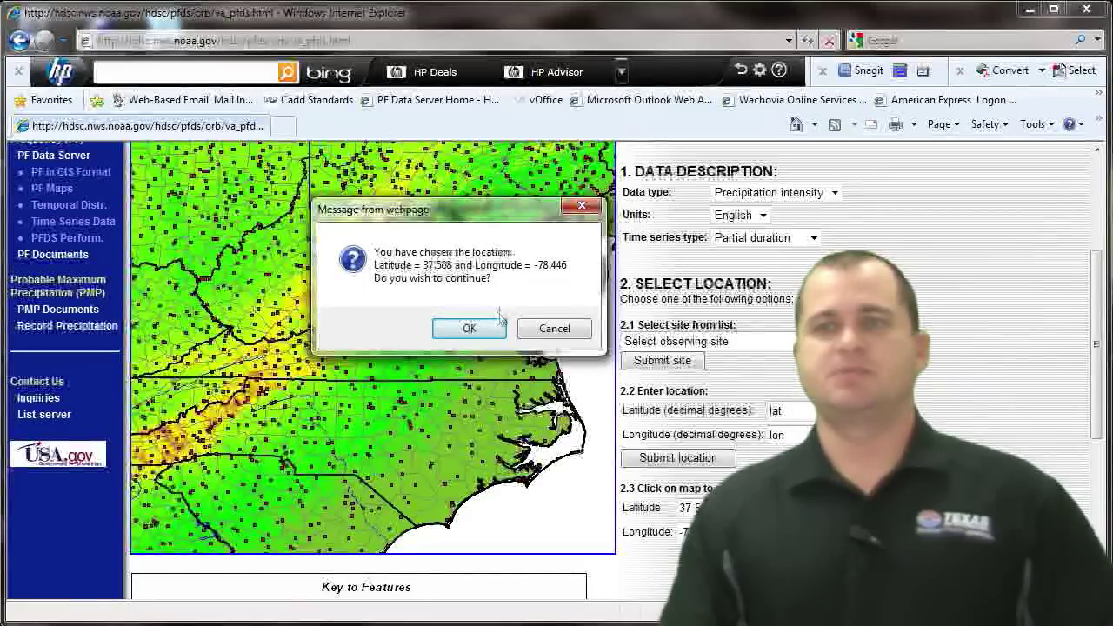
left_click(475, 333)
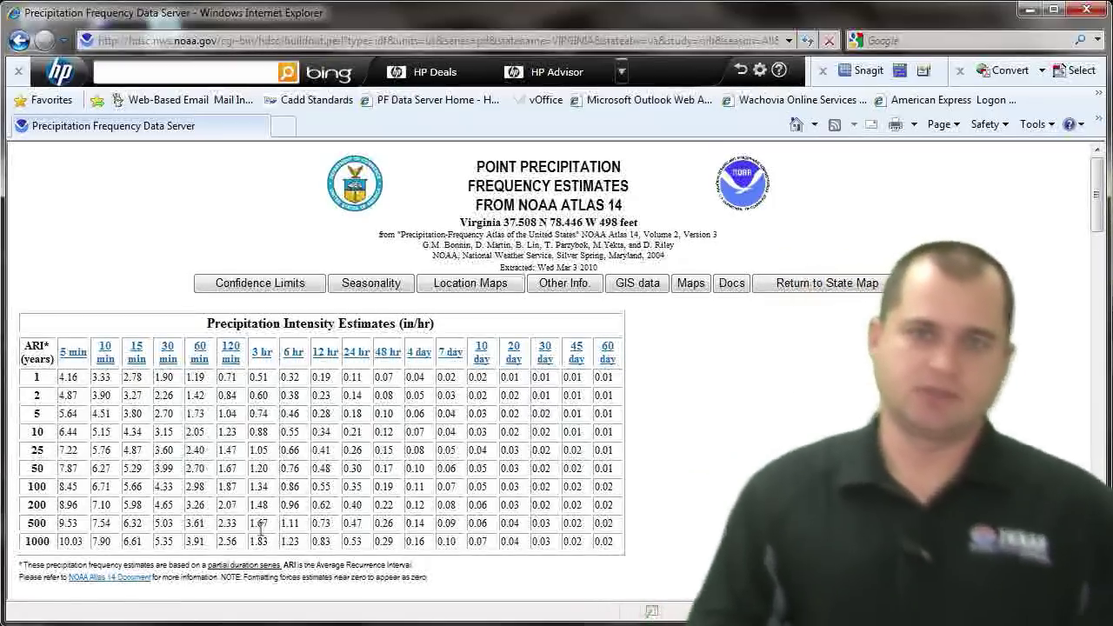
- Switch Data type to Precipitation depth and get the inches table for 37.461 N, 78.493 W
scroll(265, 528, "down", 3)
scroll(217, 487, "up", 3)
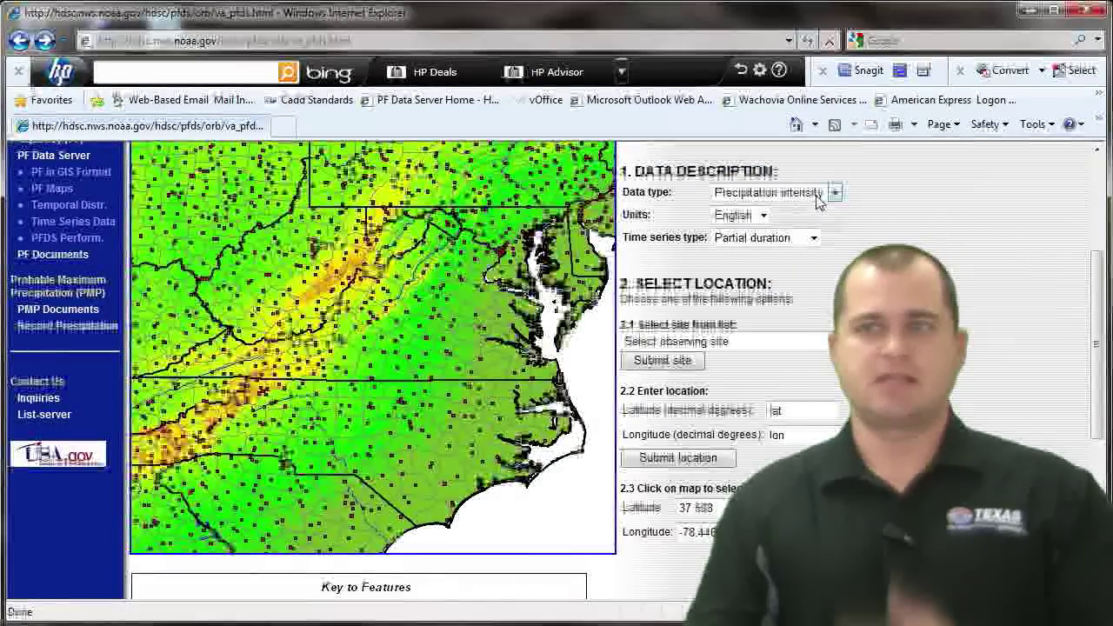
left_click(833, 192)
left_click(812, 212)
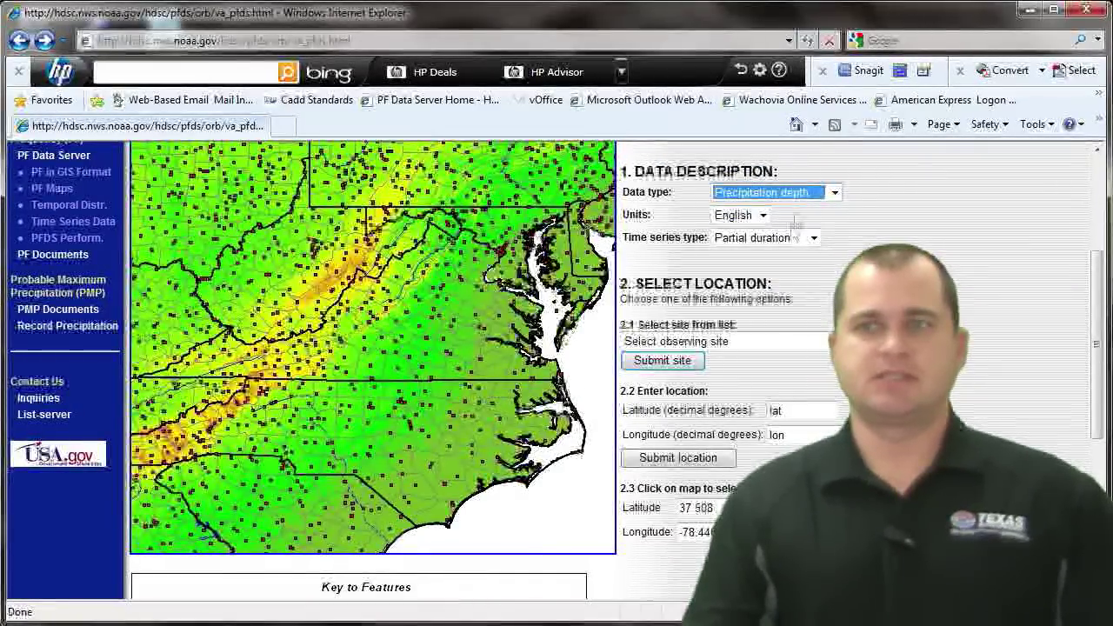
left_click(418, 335)
left_click(679, 452)
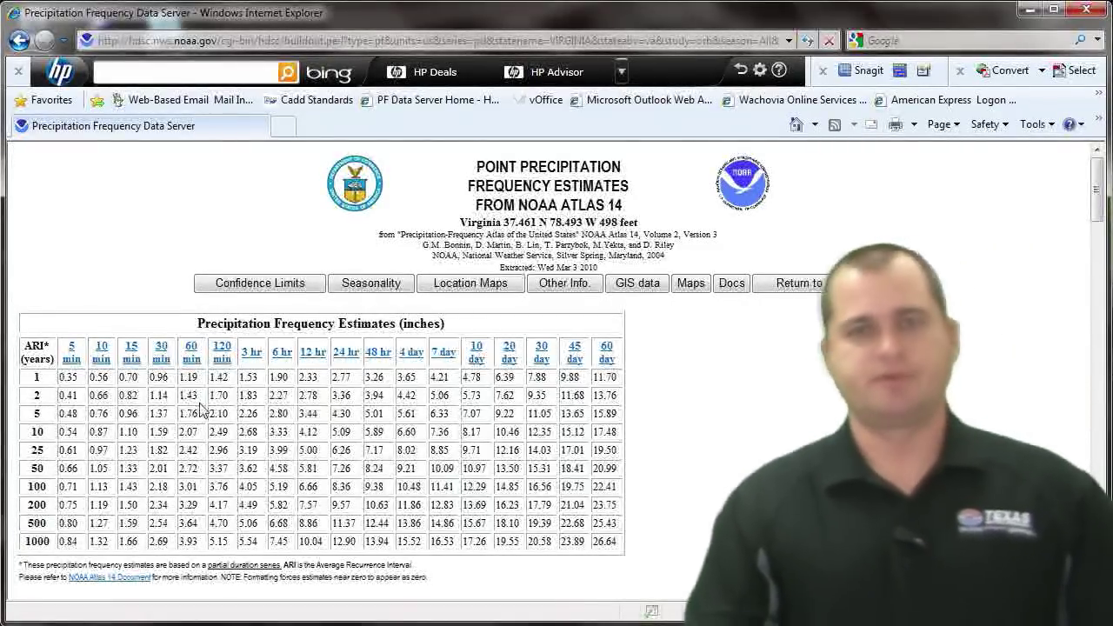
- Scroll down to the partial-duration depth-frequency graph, 5-min to 60-day curves over 1–1000 years
scroll(226, 420, "down", 3)
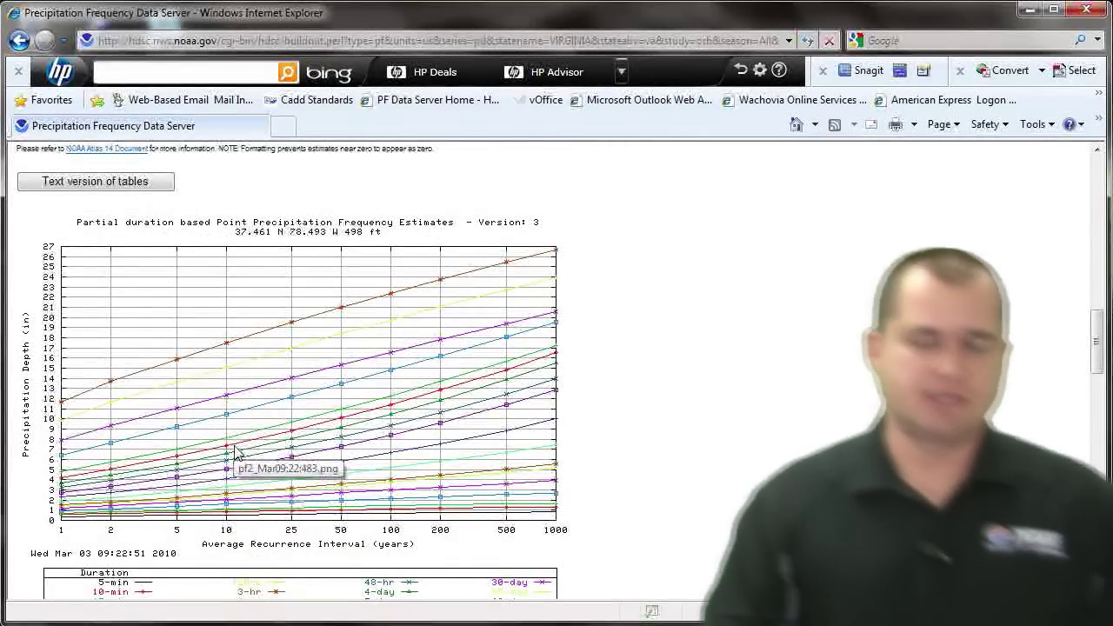
scroll(243, 435, "down", 1)
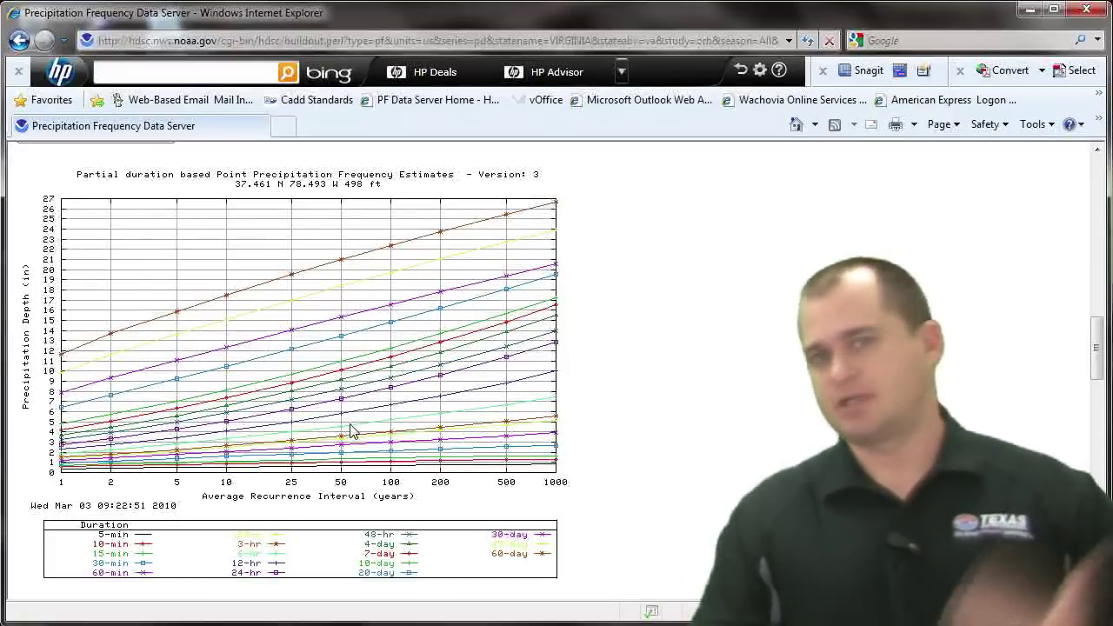
scroll(354, 435, "down", 1)
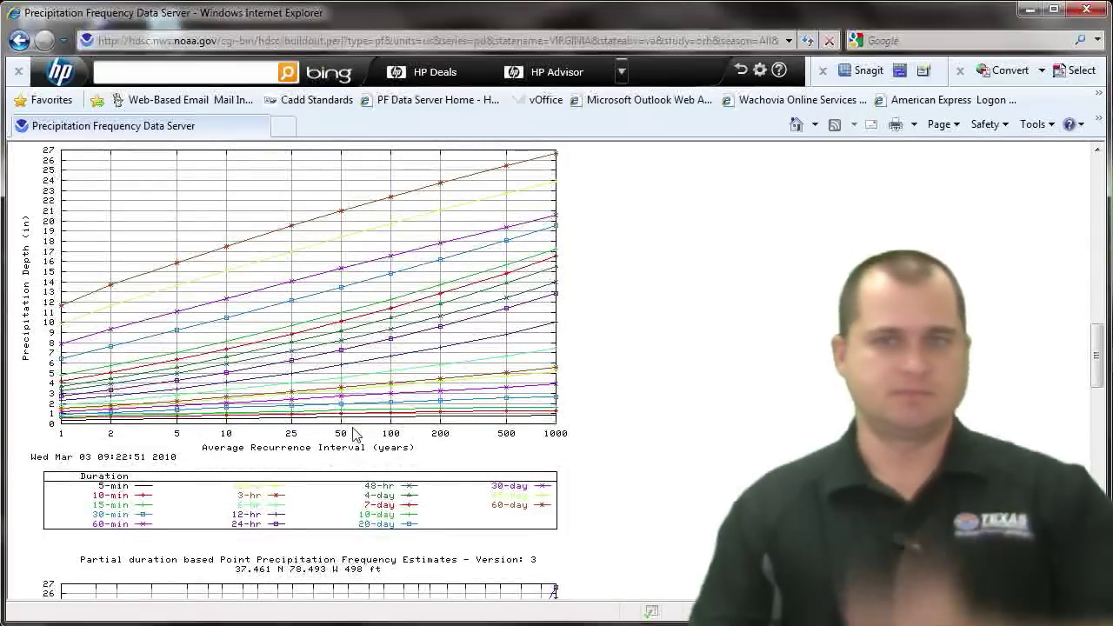
scroll(354, 435, "down", 7)
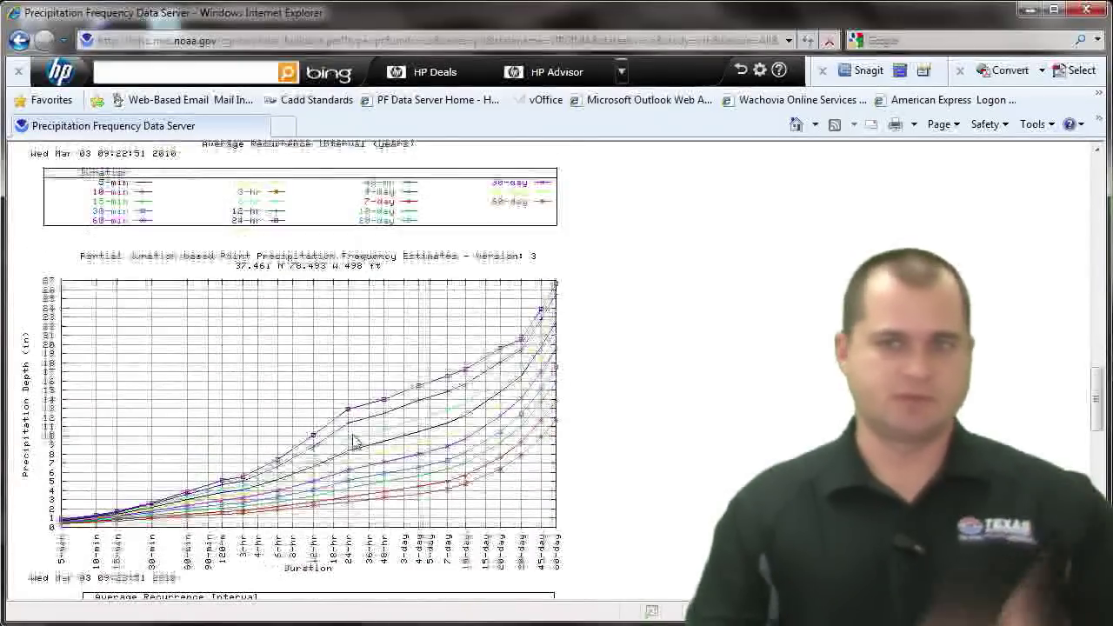
scroll(359, 453, "down", 5)
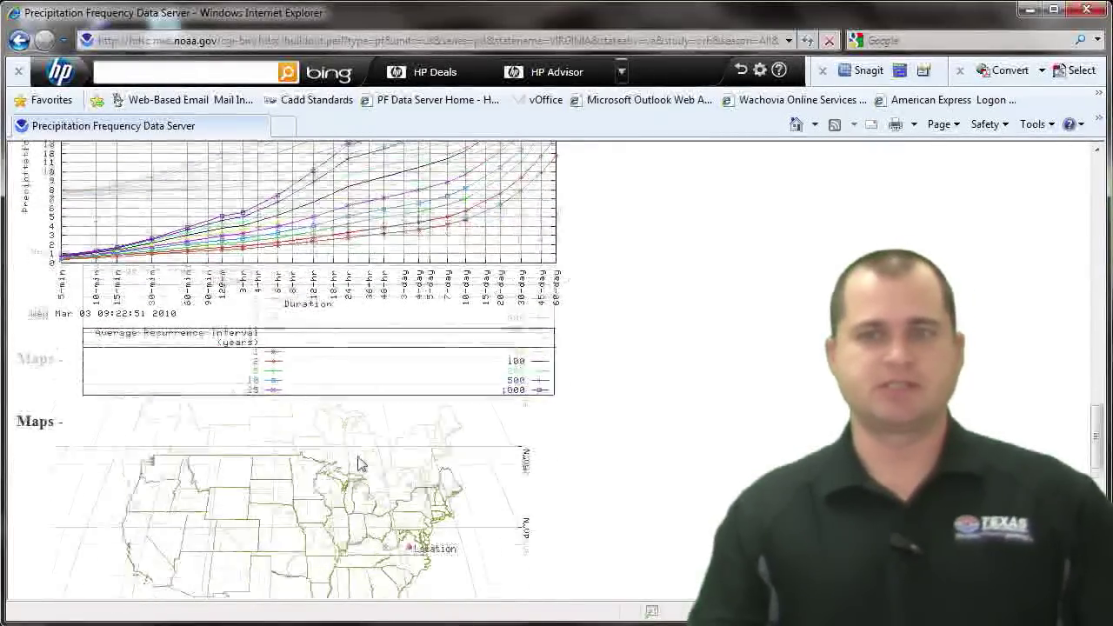
scroll(409, 504, "down", 6)
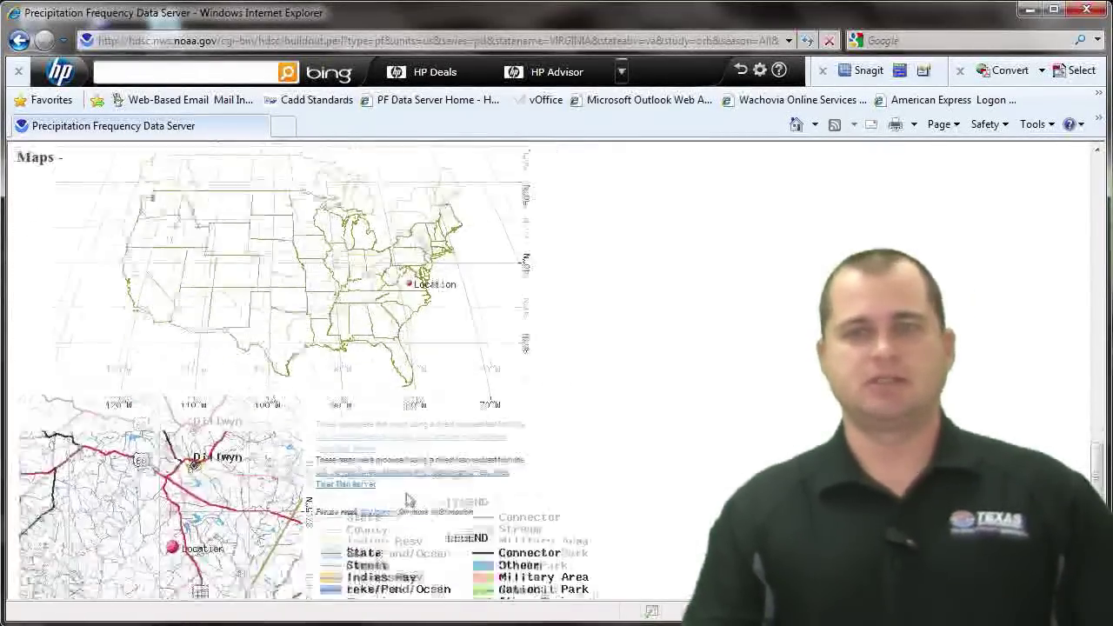
scroll(409, 500, "down", 1)
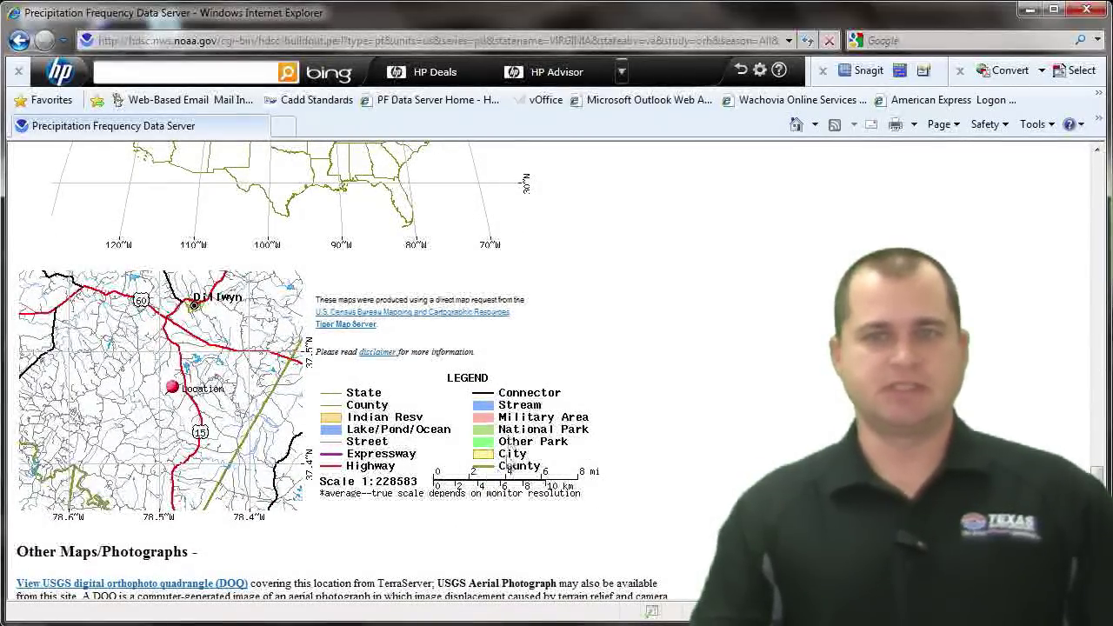
scroll(296, 461, "down", 4)
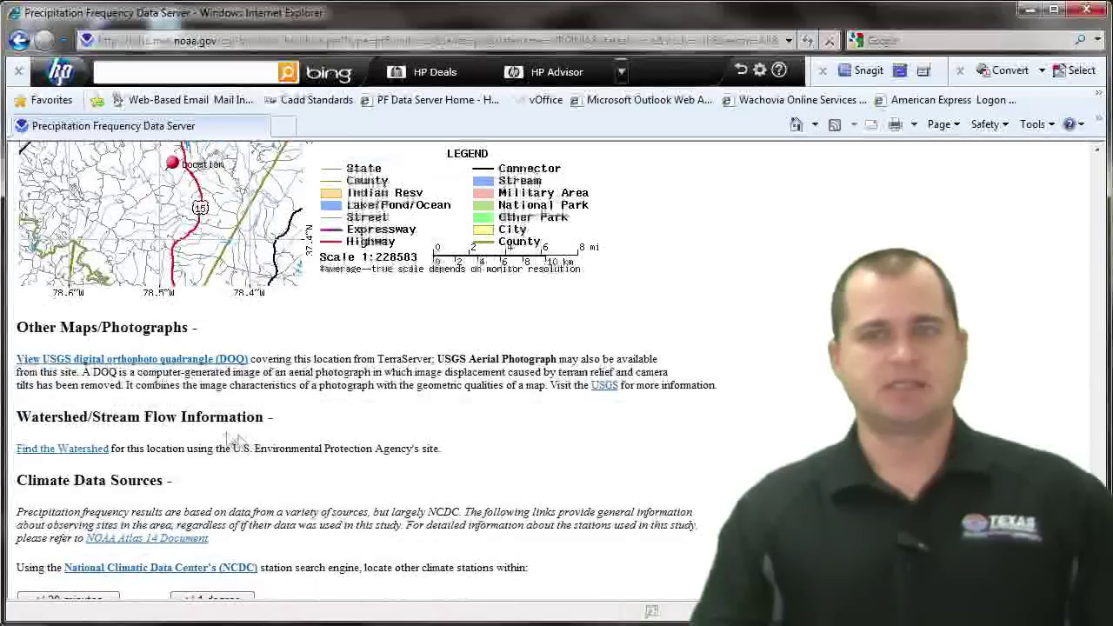
scroll(266, 435, "up", 1)
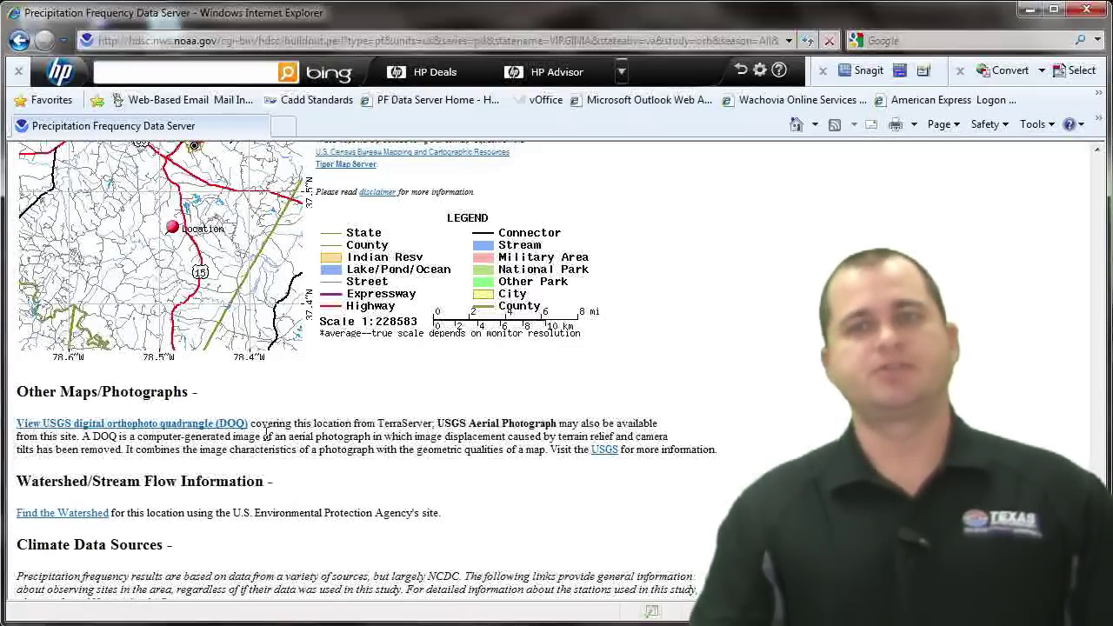
scroll(267, 434, "up", 8)
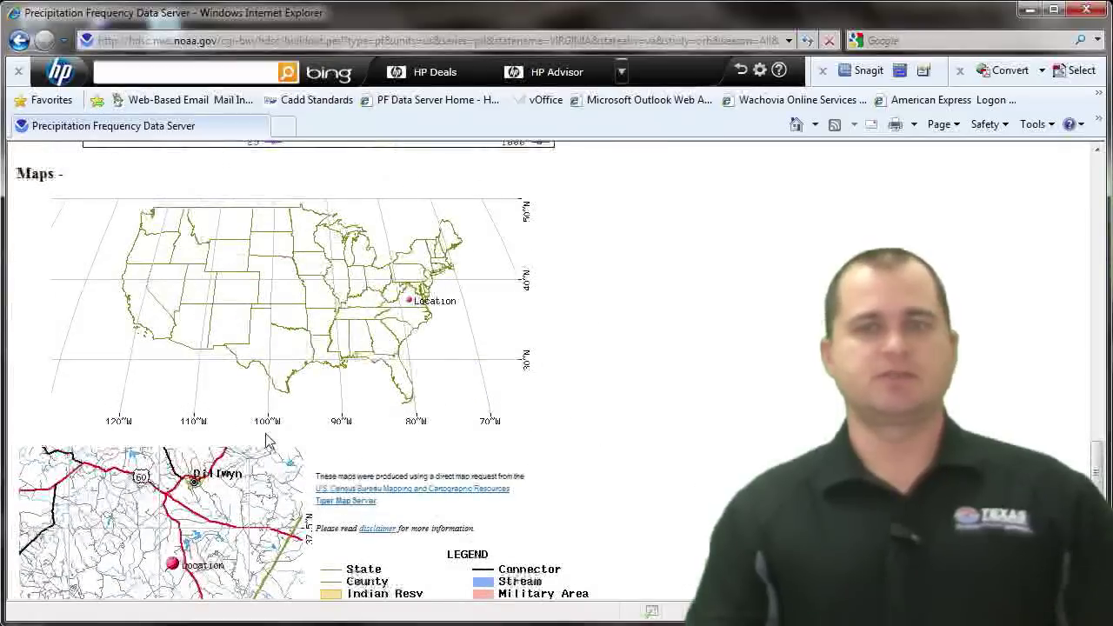
scroll(267, 439, "up", 10)
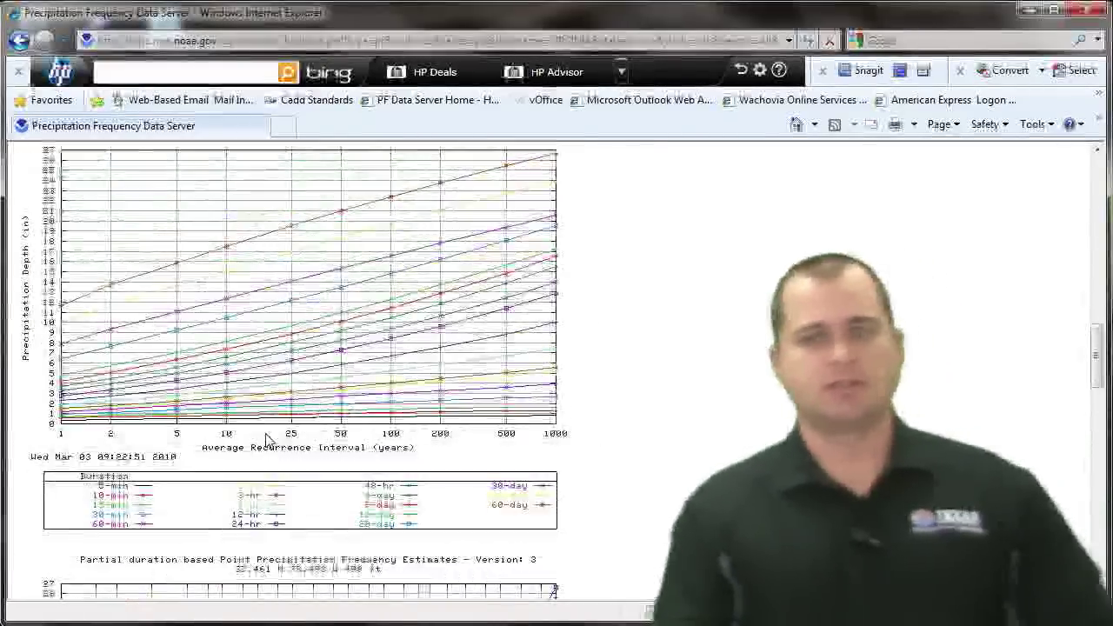
scroll(267, 439, "up", 10)
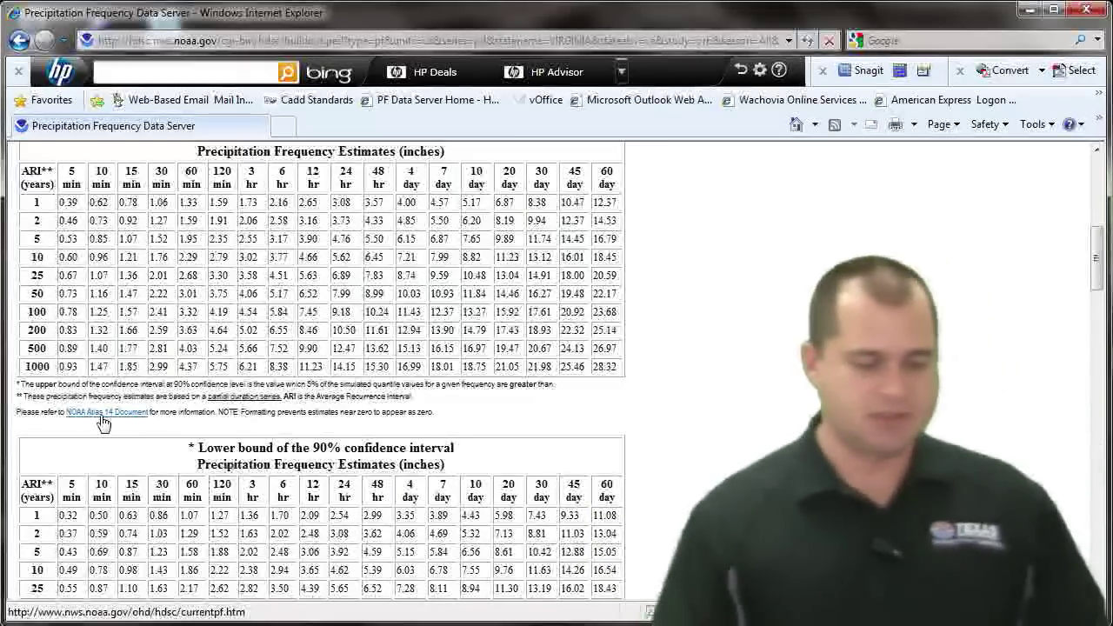
- Open the NOAA Atlas 14 Document link to list the current precipitation frequency documents
left_click(102, 414)
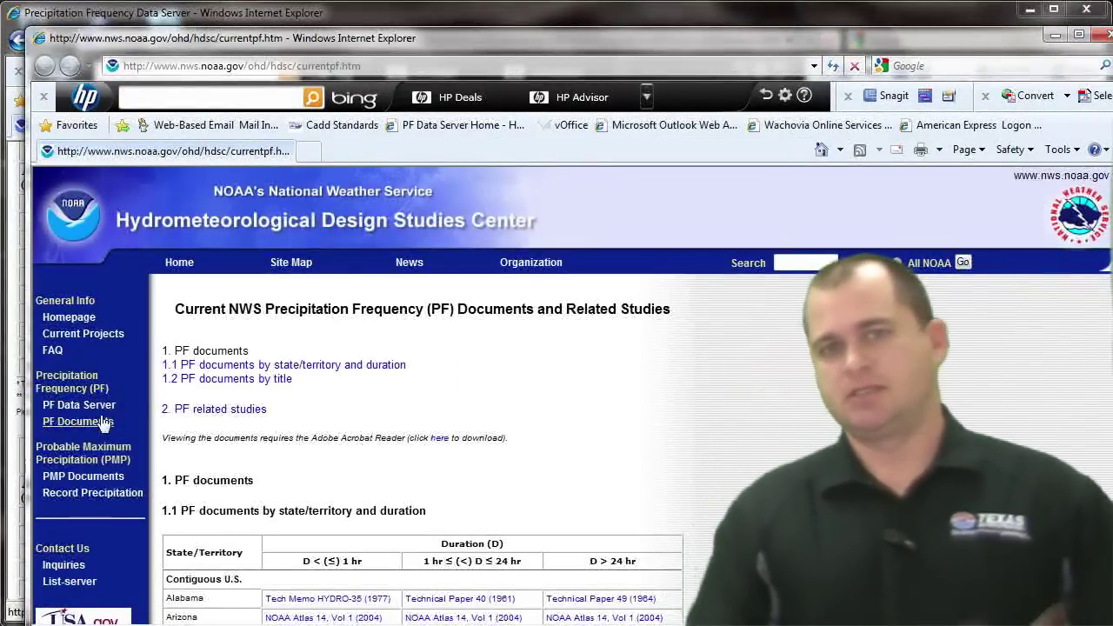
scroll(340, 435, "down", 6)
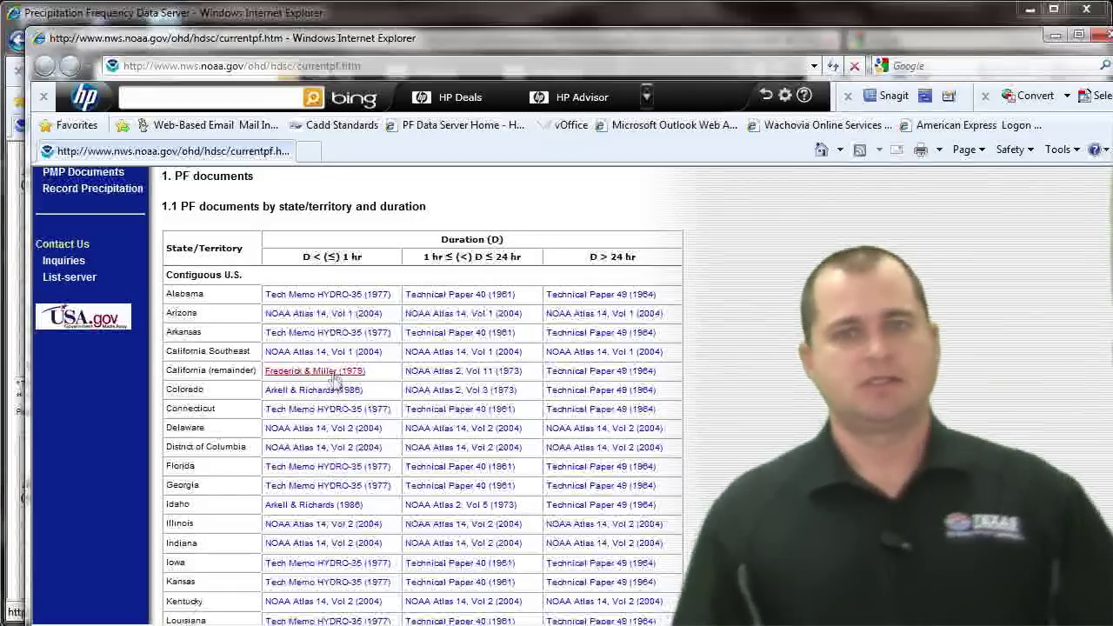
scroll(342, 390, "down", 3)
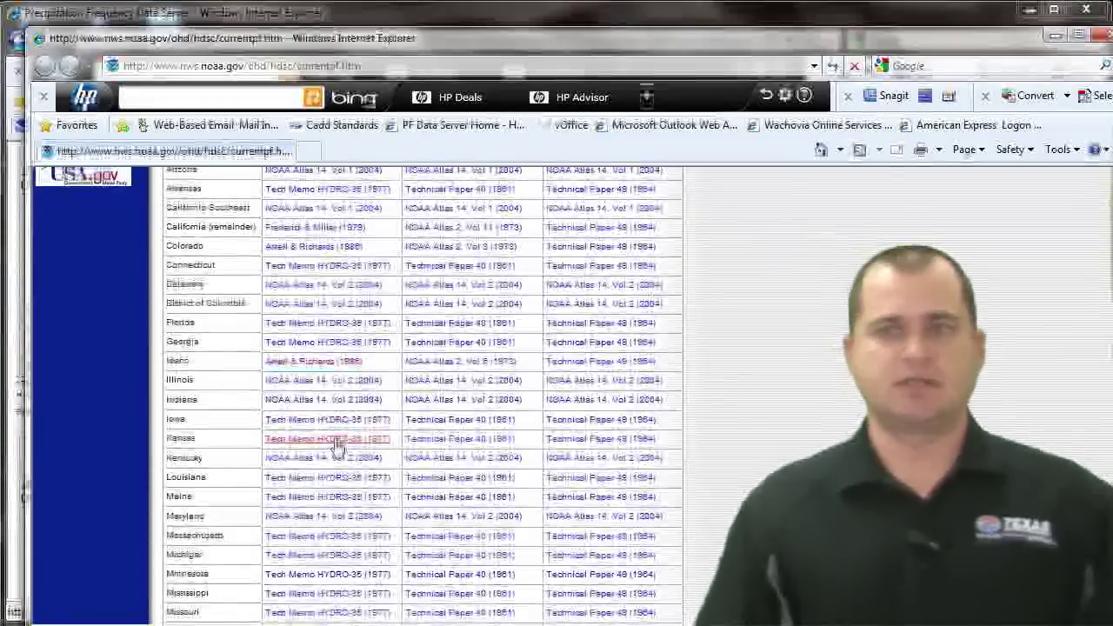
scroll(315, 506, "down", 1)
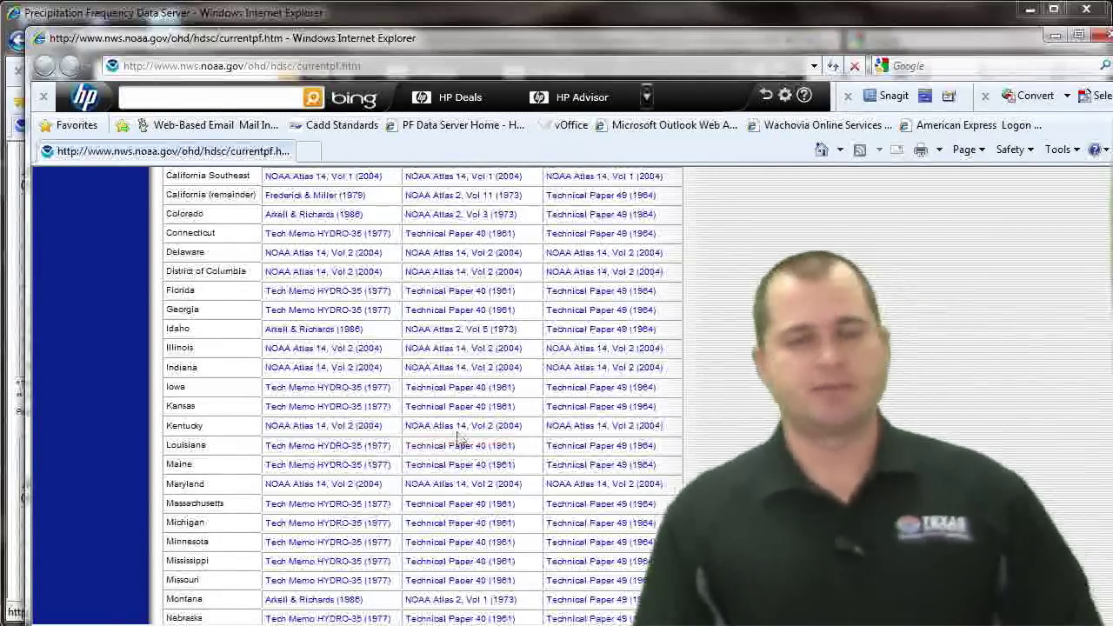
scroll(457, 381, "down", 6)
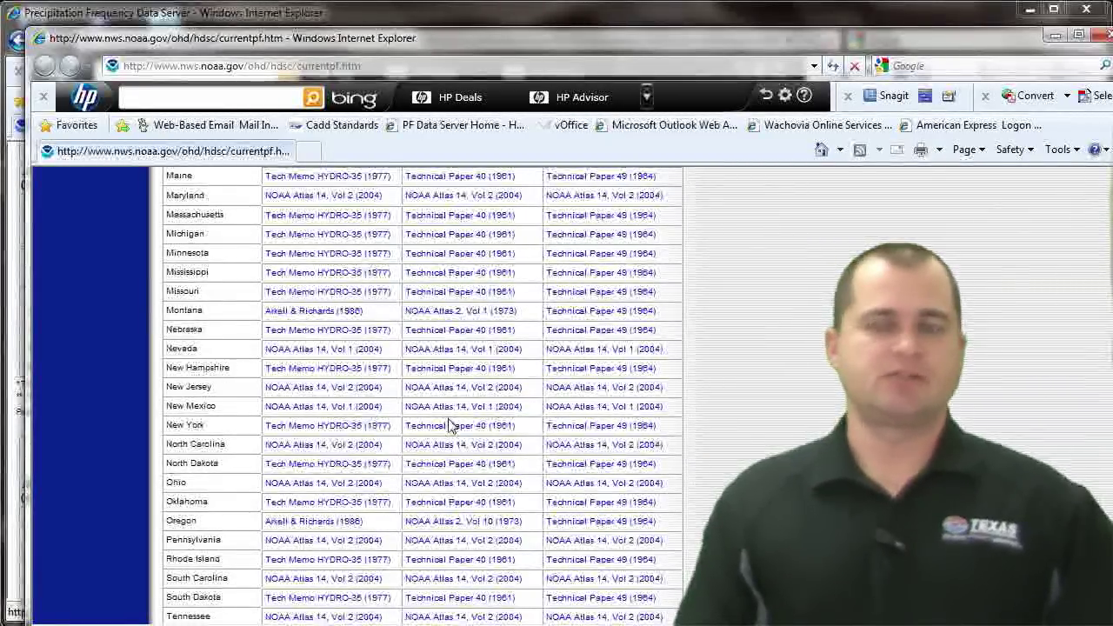
scroll(450, 426, "up", 10)
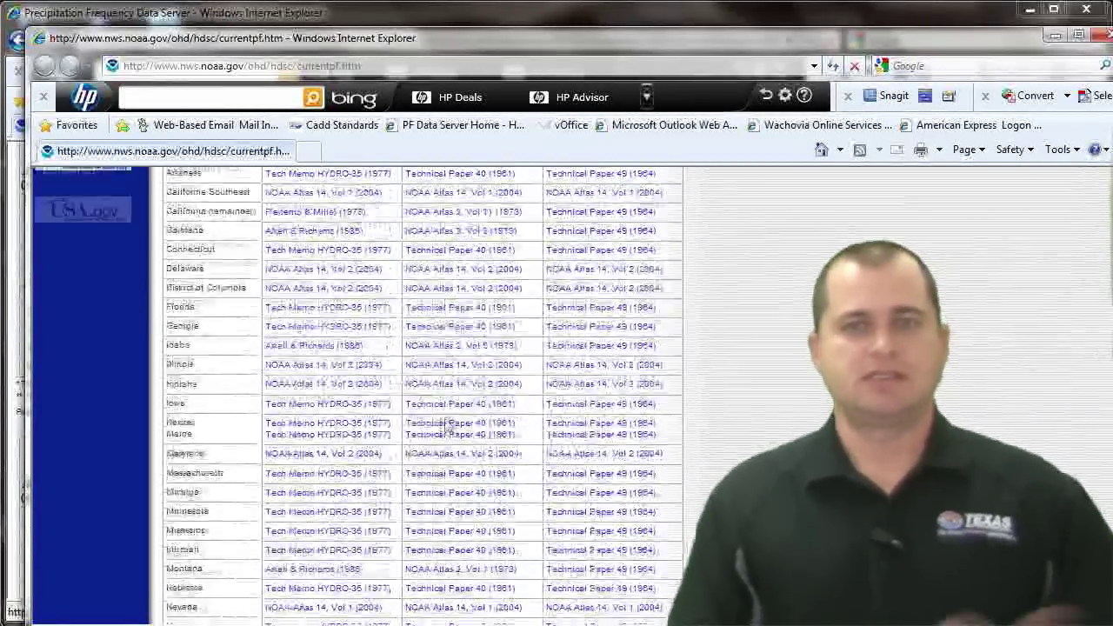